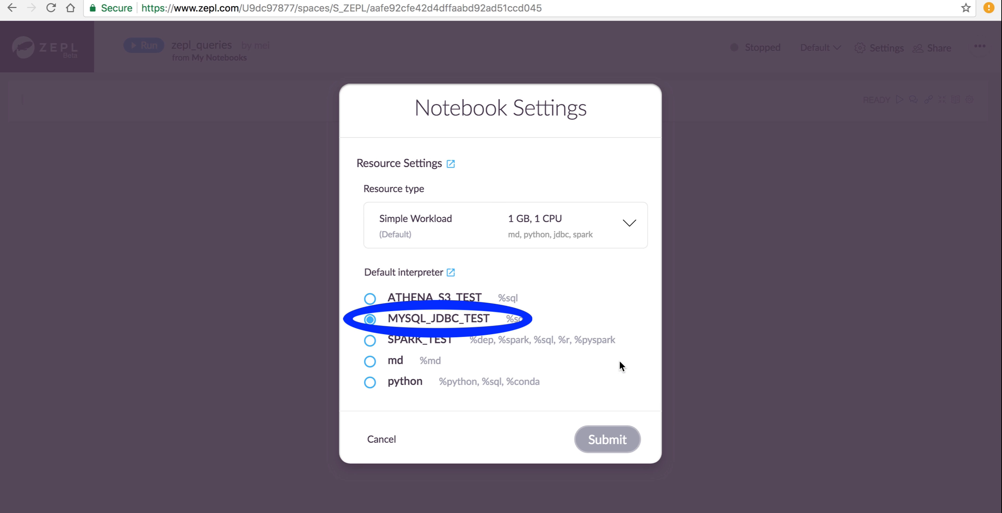
- Close the notebook settings without changes and write a SQL query summing 1999 salaries as dep_sal per department, grouped by dept.dept_no and ordered by dep_sal descending
click(386, 440)
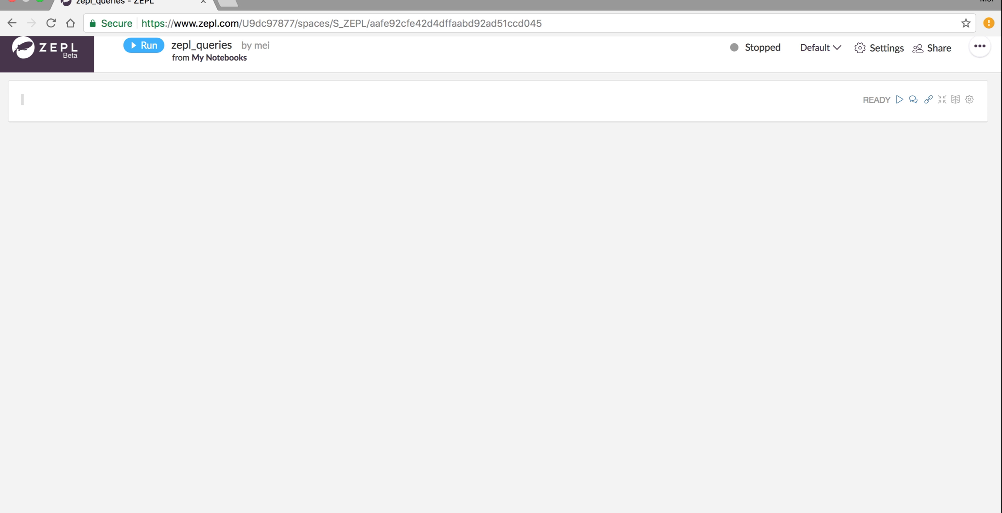
text(SELECT dept.dept_no,        dept.dept_name,        SUM(sal.salary) as dep_sal FROM   employees emp,        departments dept,        dept_emp demp,        salaries sal WHERE  emp.emp_no = demp.emp_no        AND demp.dept_no = dept.dept_no        AND demp.dept_no = dept.dept_no        AND sal.emp_no = emp.emp_no        AND Year(sal.from_date) = '1999'        AND Year(sal.to_date) = '1999' GROUP BY dept.dept_no ORDER BY dep_sal desc;)
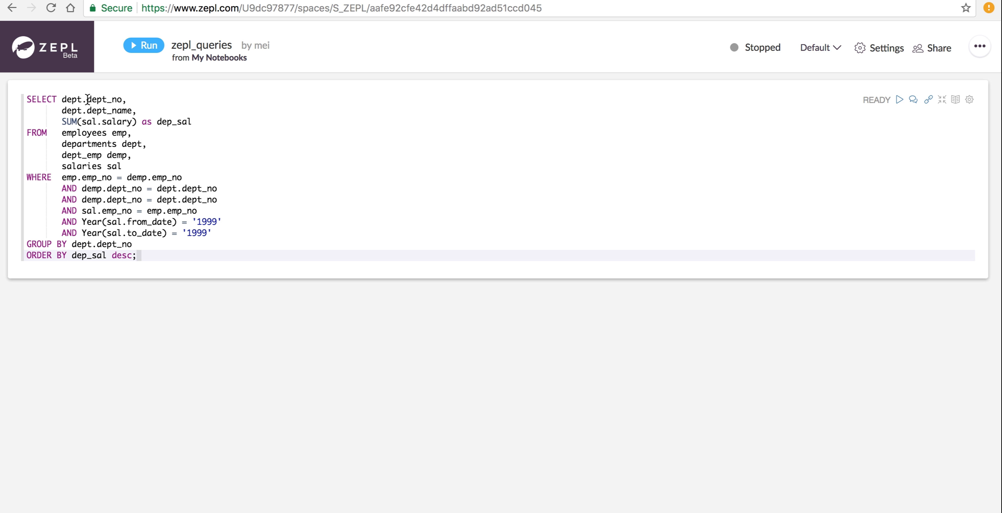
- Review the department salary query's dept_no, dept_name and dep_sal columns and its GROUP BY clause, and run the query
drag(86, 99, 120, 100)
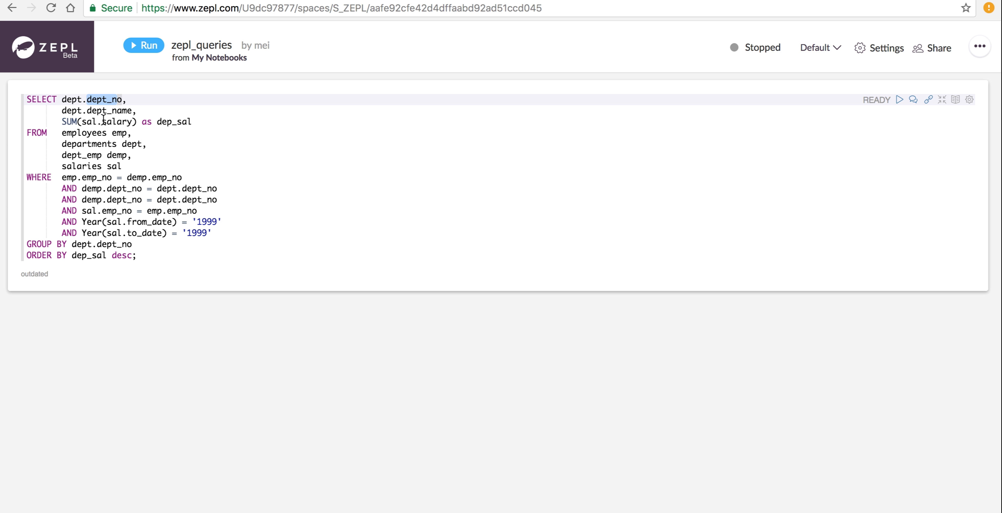
drag(86, 112, 191, 121)
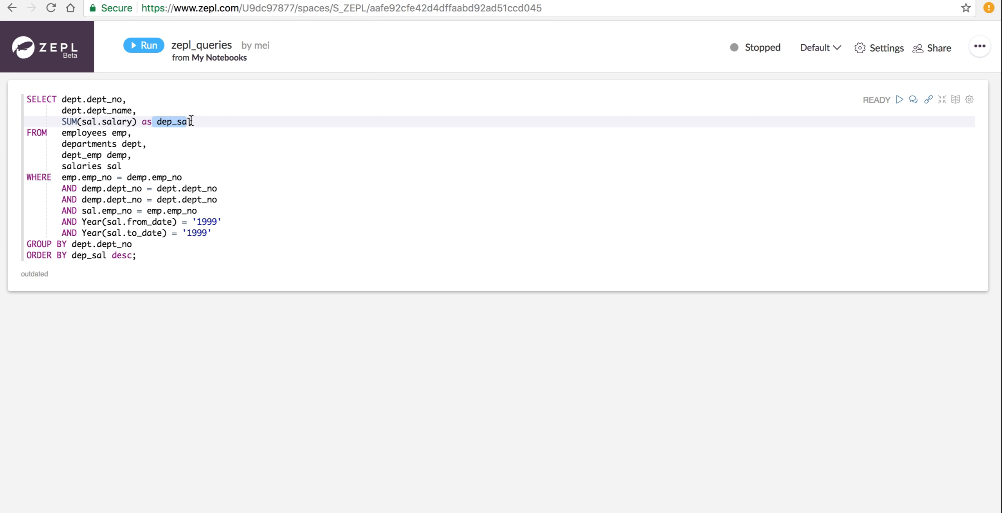
click(125, 243)
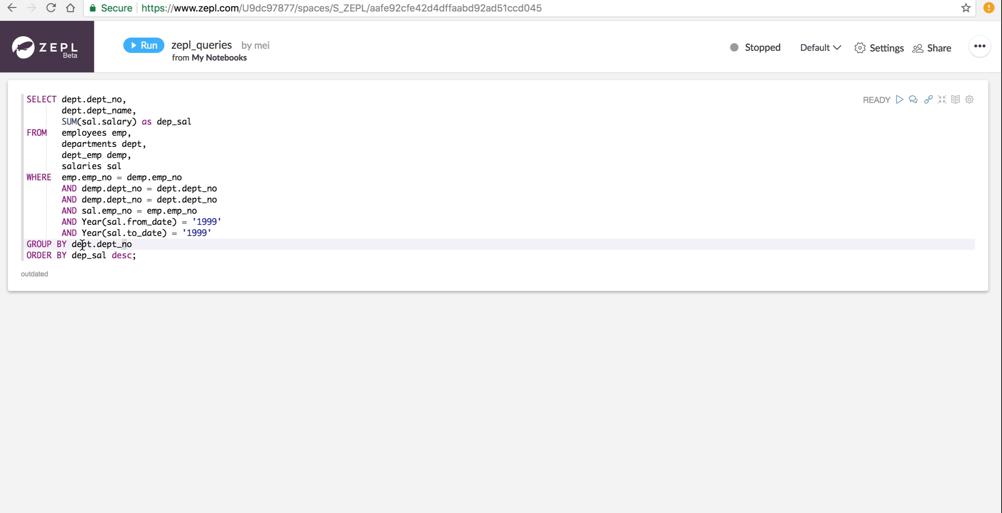
drag(70, 244, 133, 245)
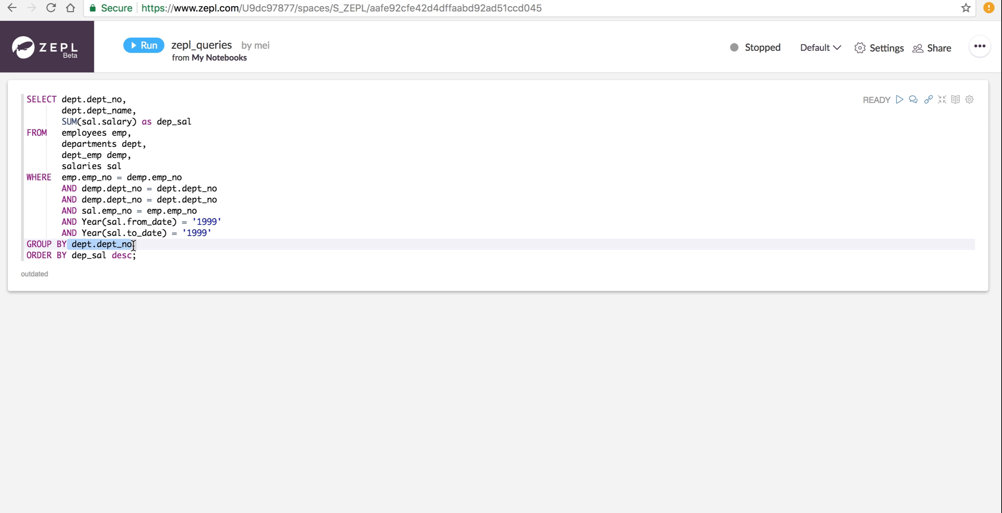
key(shift+Return)
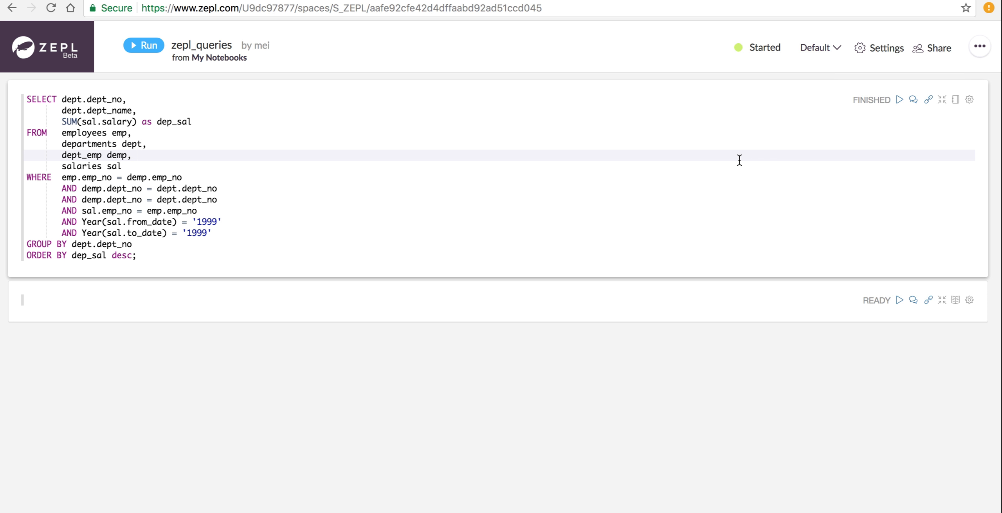
key(shift+Return)
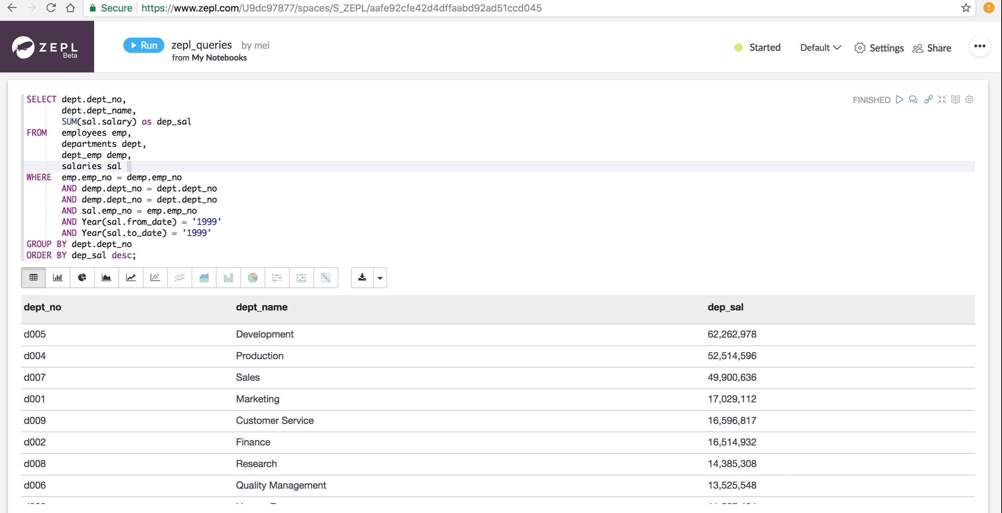
- Display the query results as a pie chart with dept_name and dept_no as category and dep_sal as value
mouse_move(753, 1)
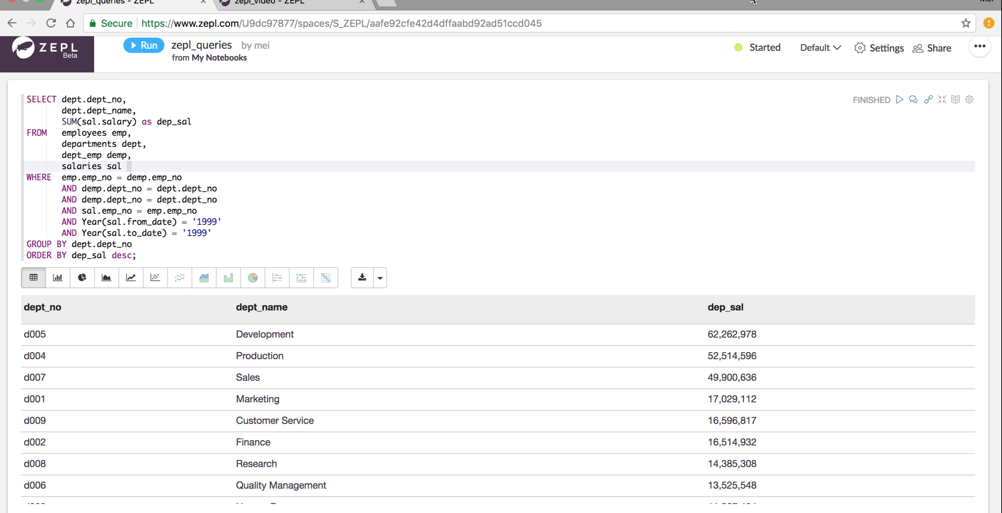
click(252, 281)
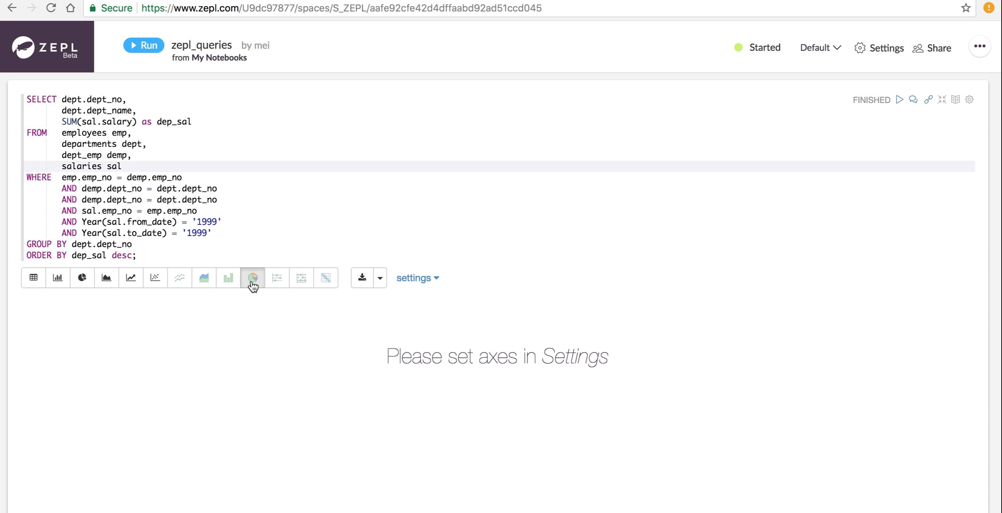
scroll(233, 407, down, 2)
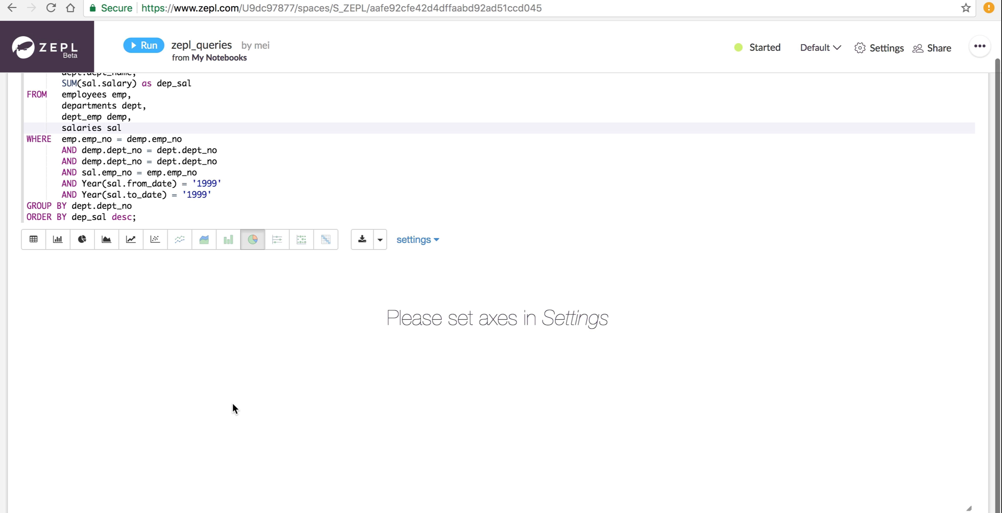
click(422, 243)
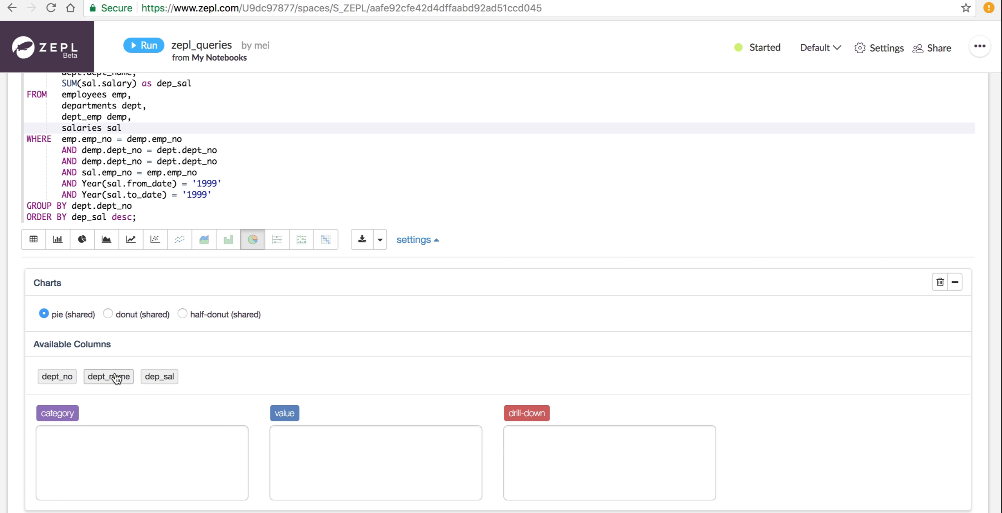
drag(109, 378, 68, 439)
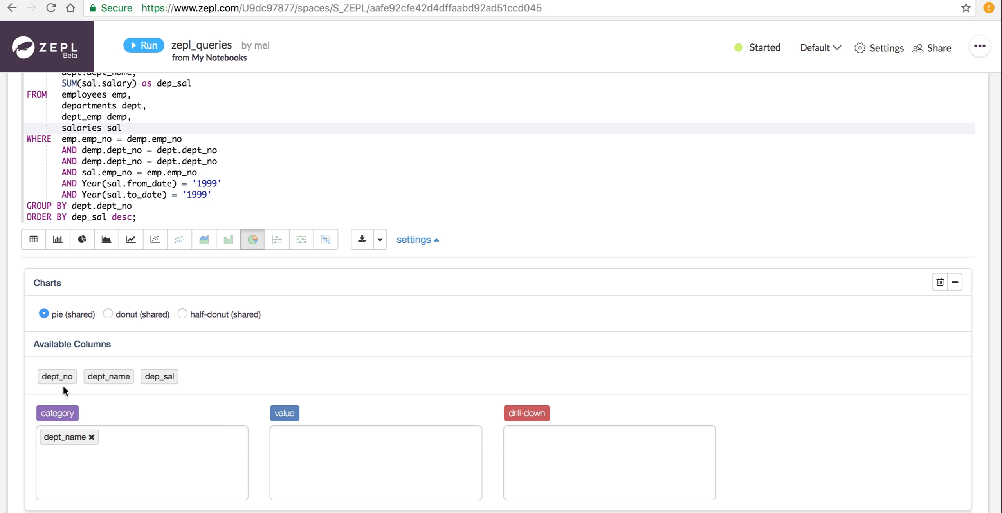
drag(60, 379, 130, 441)
drag(174, 377, 311, 441)
scroll(311, 445, down, 1)
scroll(312, 445, down, 5)
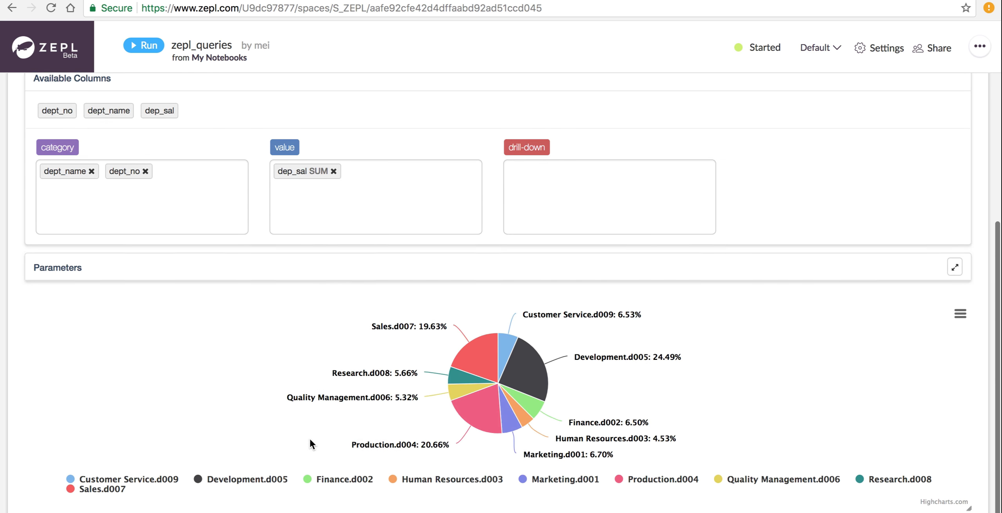
- Compare the pie chart's department shares with the results table, examining the Development row's name and dep_sal
mouse_move(475, 433)
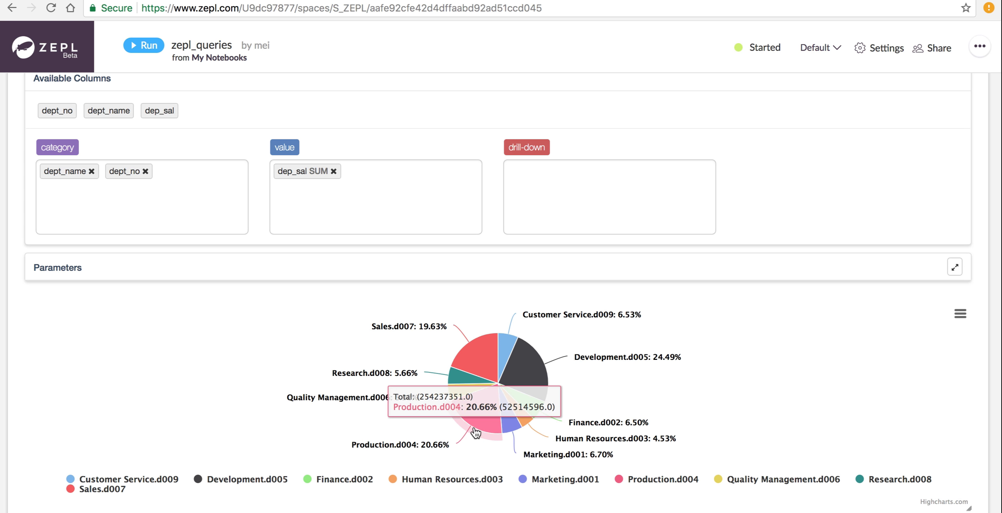
mouse_move(466, 368)
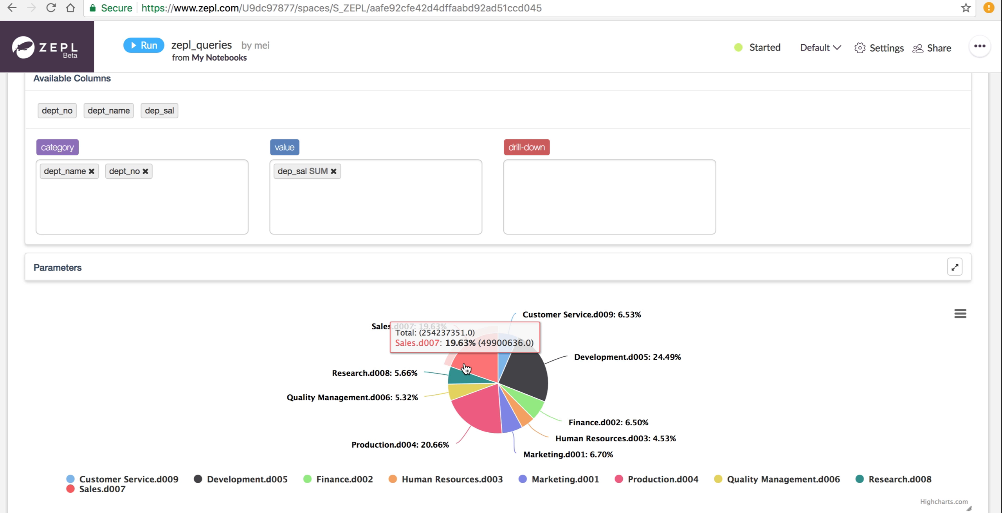
mouse_move(519, 381)
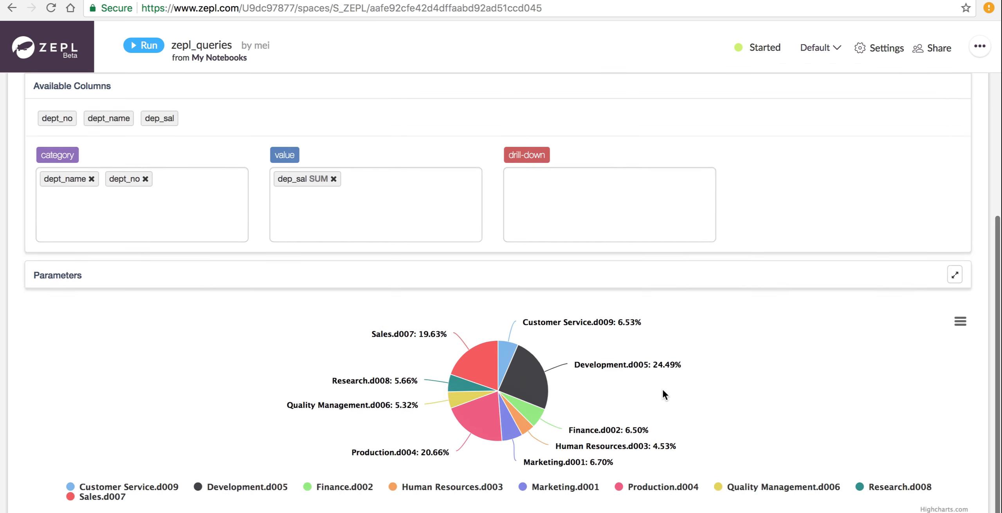
scroll(664, 394, up, 5)
scroll(663, 390, up, 1)
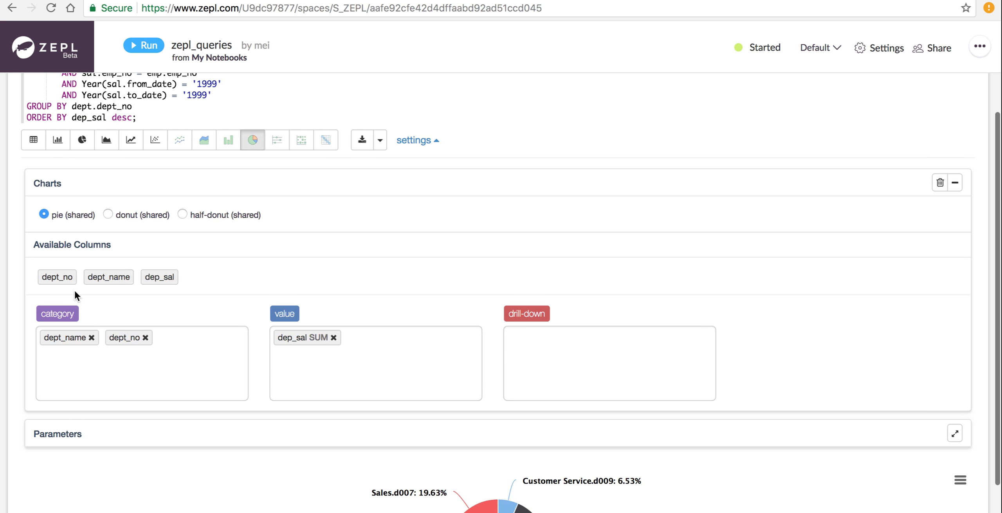
click(34, 141)
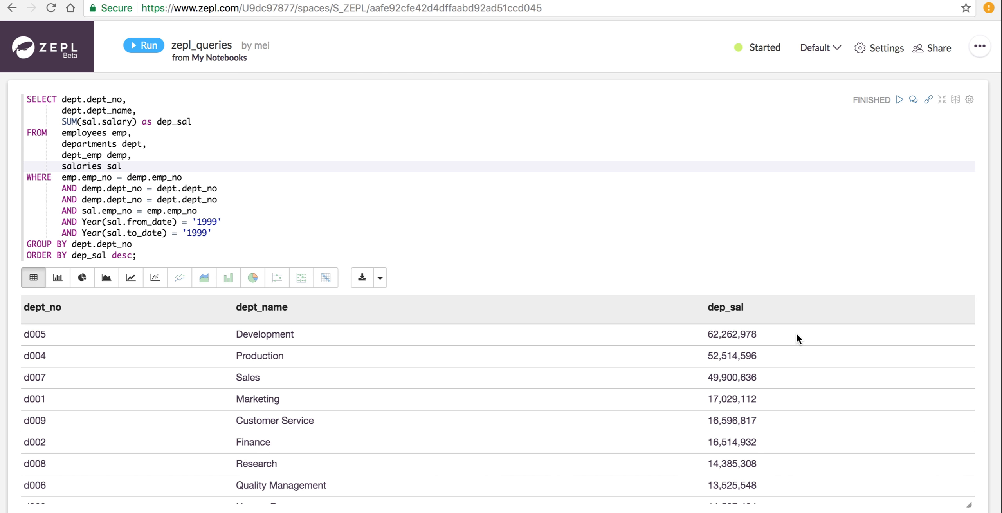
drag(784, 333, 693, 332)
click(635, 332)
drag(235, 334, 304, 335)
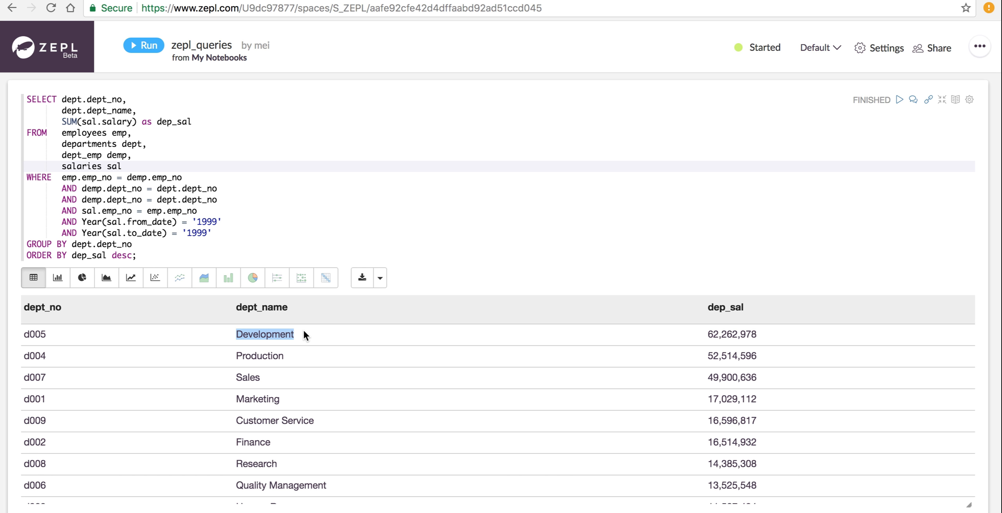
click(489, 335)
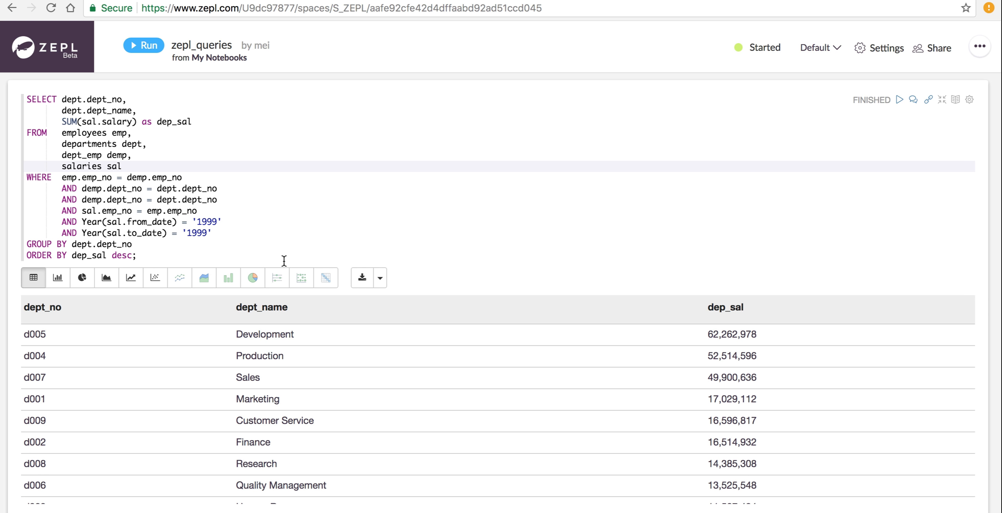
- Return to the pie chart, collapse its Charts settings and download it as a PDF named dept_salary_chart in the charts folder
click(252, 277)
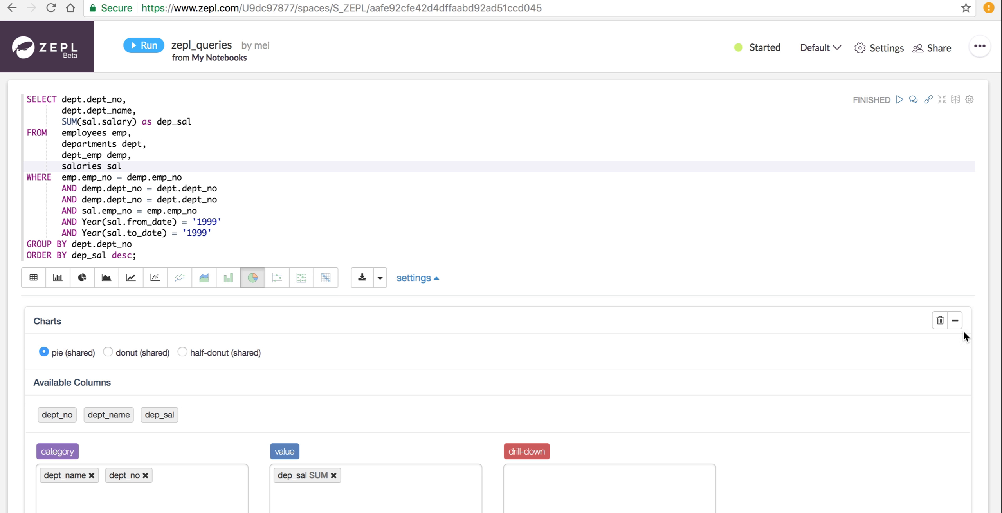
click(955, 320)
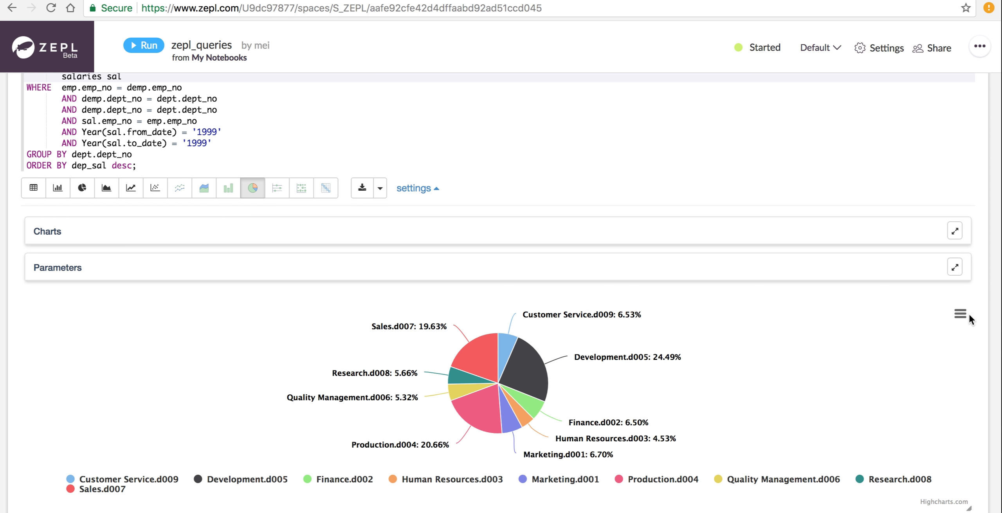
click(960, 316)
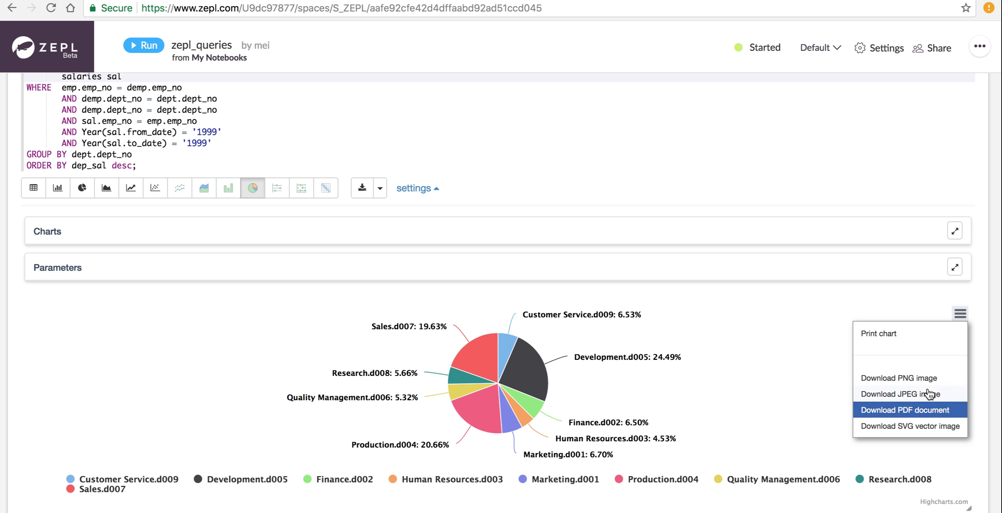
click(924, 409)
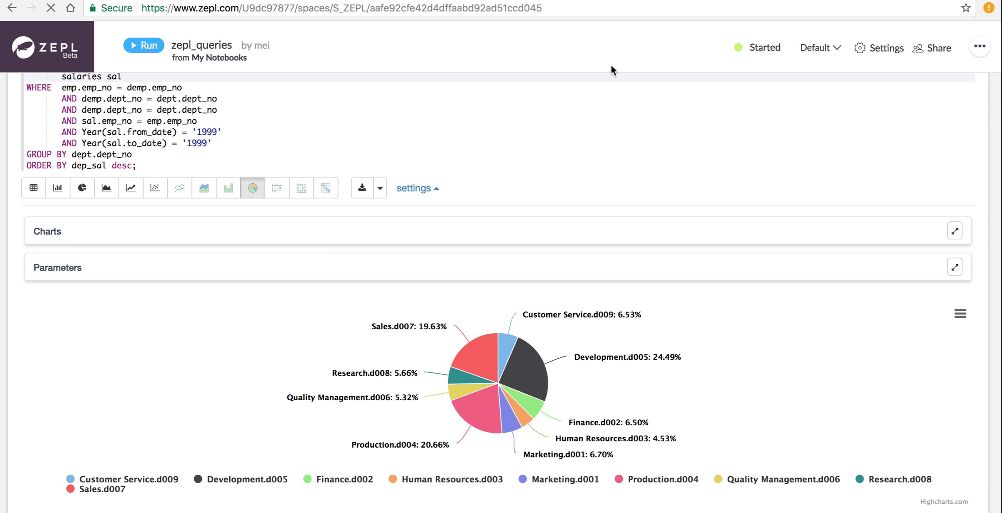
text(dept)
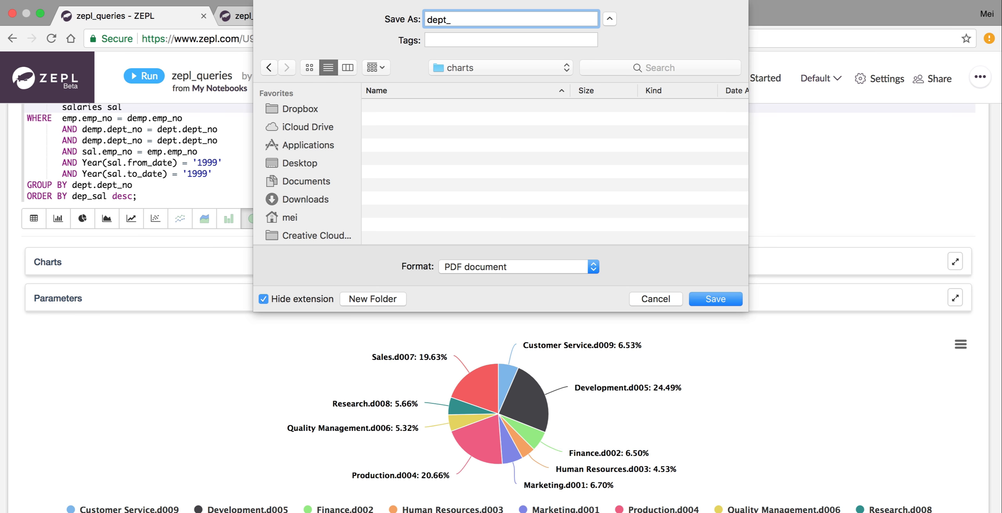
text(_salary_chart)
key(Return)
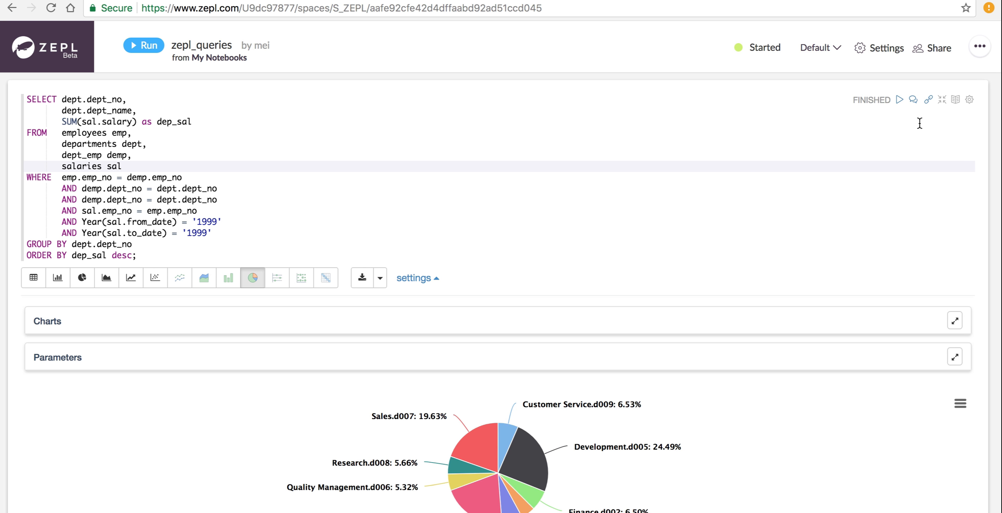
- Post the comment "This query returns each department's salary." on the query paragraph
click(914, 100)
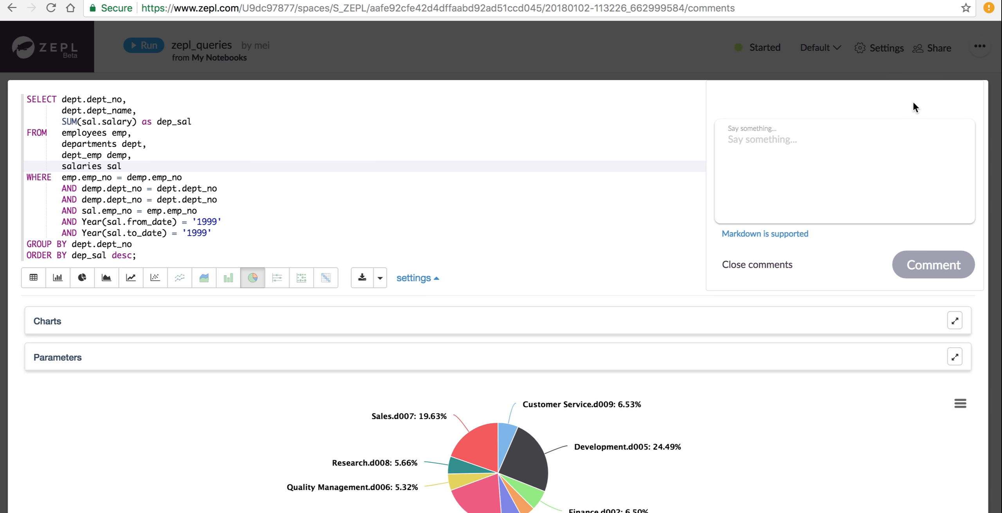
click(852, 173)
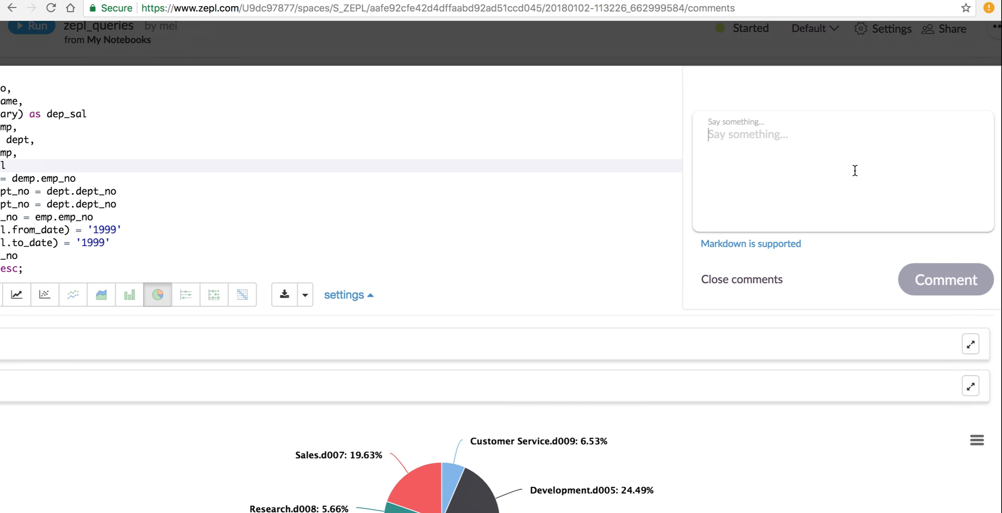
text(This query)
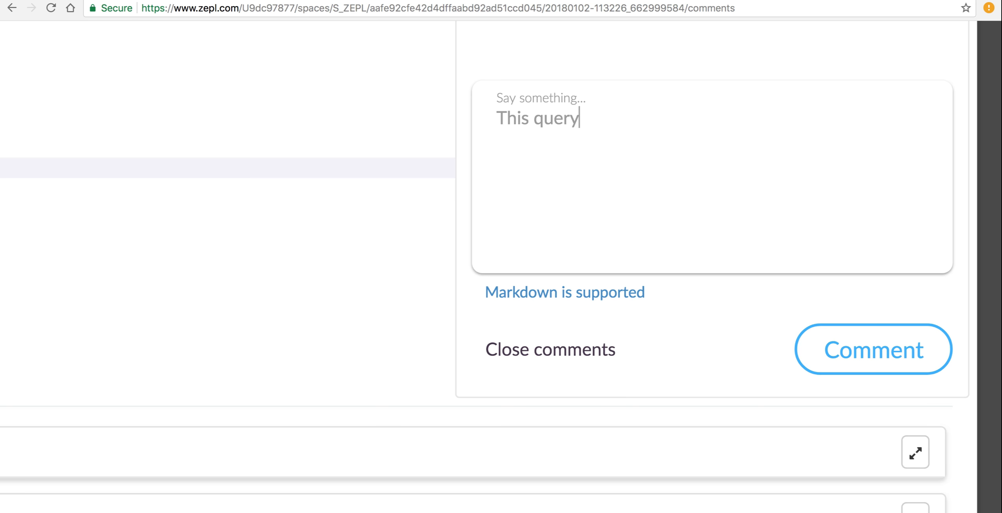
text( returns each d)
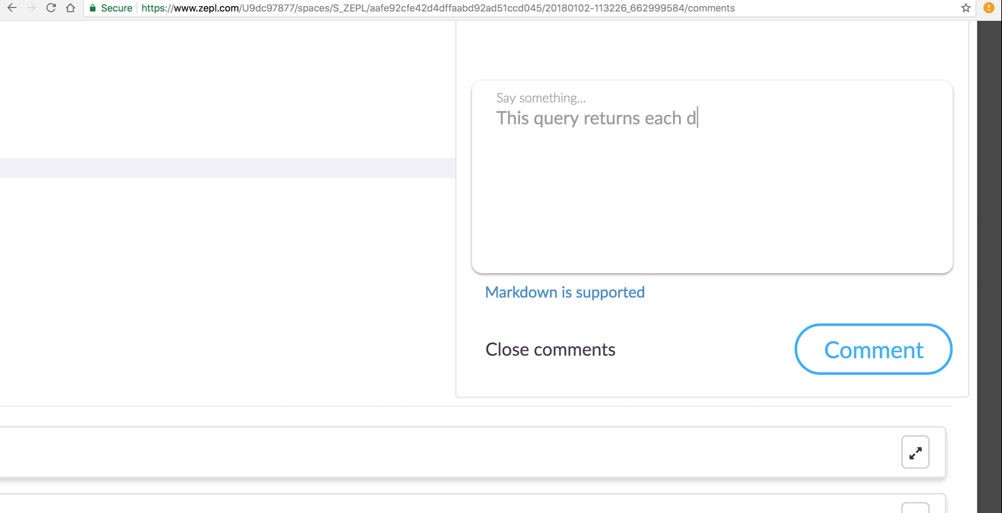
text(epartment's s)
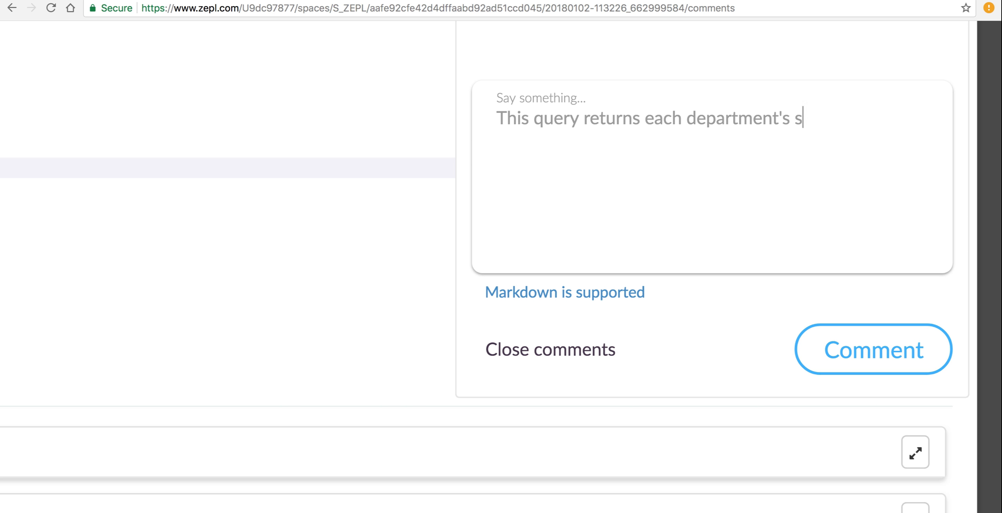
text(alary.)
click(863, 340)
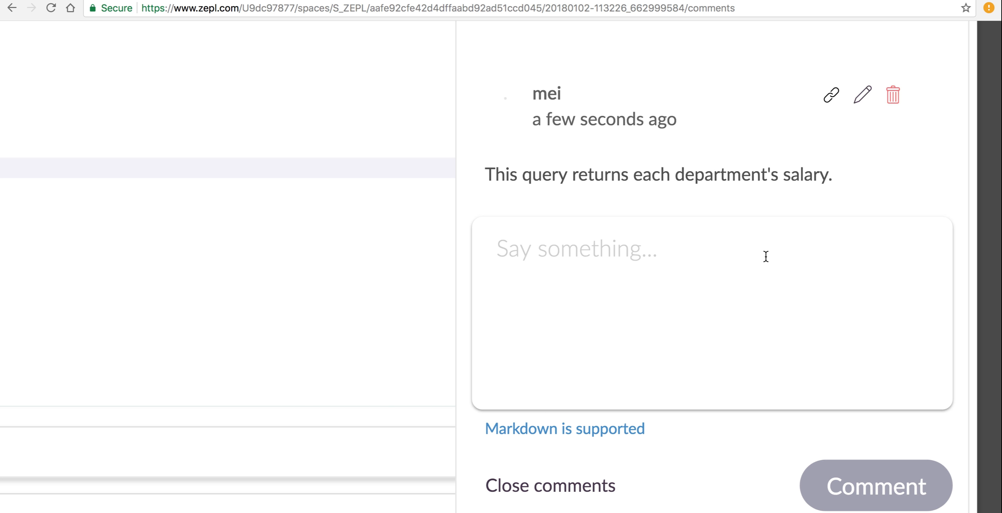
- Post a second comment, "In addition, this query is sorted by salary.", on the query paragraph and close the comments
click(768, 253)
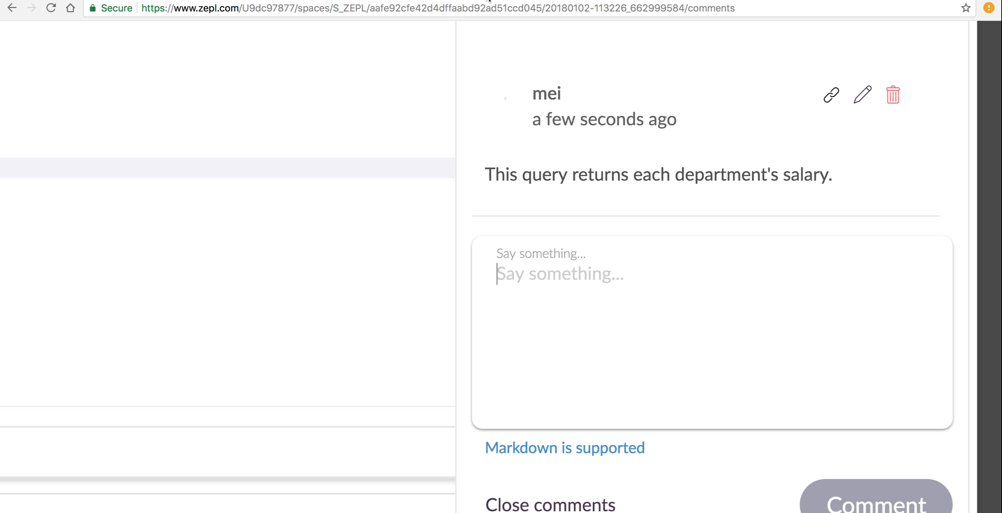
text(In additi)
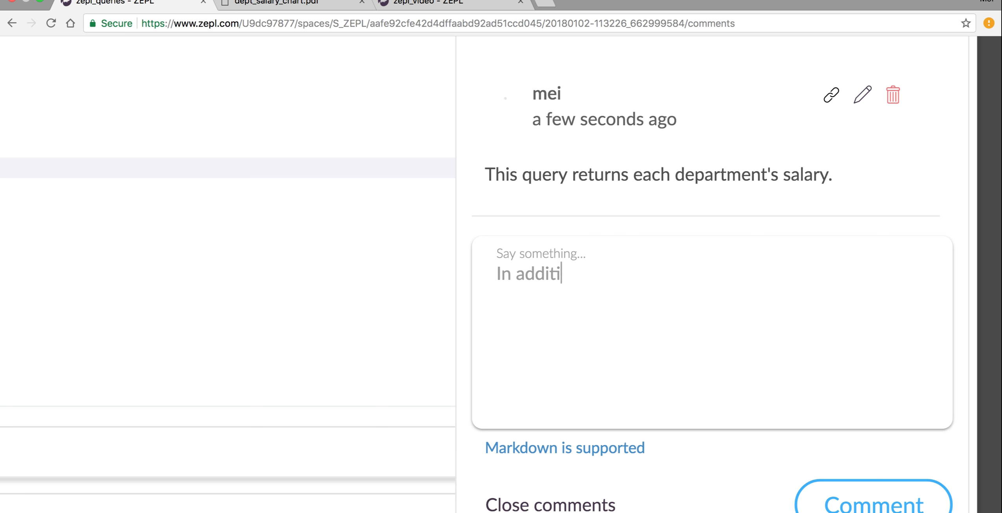
text(on, this query )
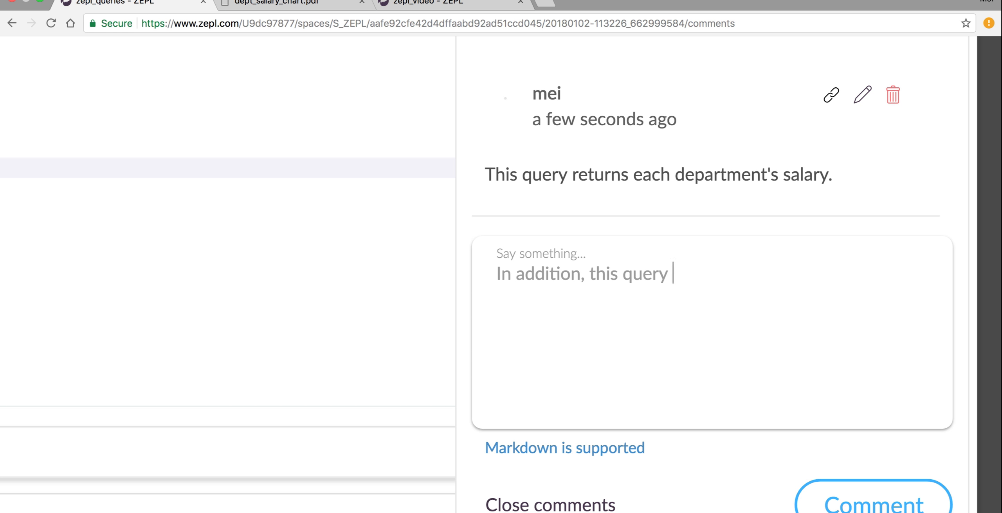
text(is sorted by )
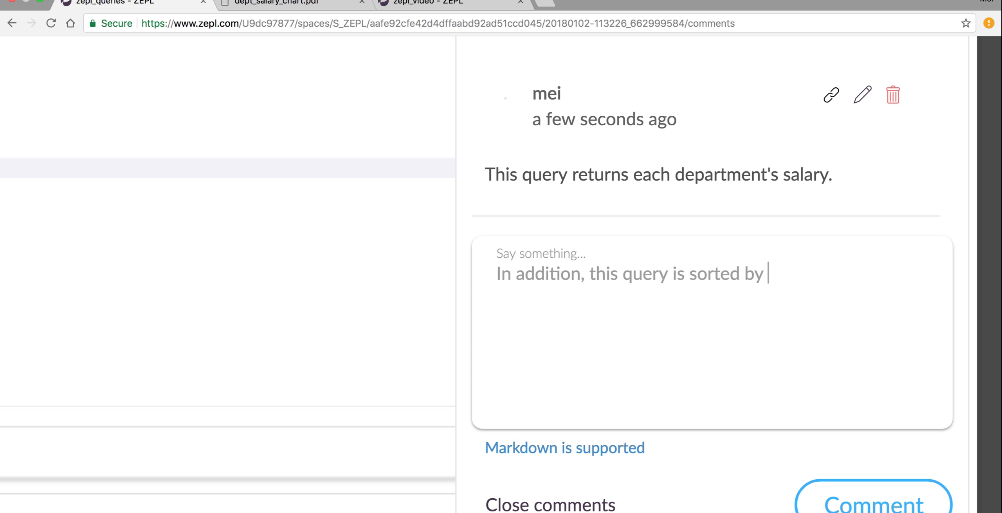
text(salary.)
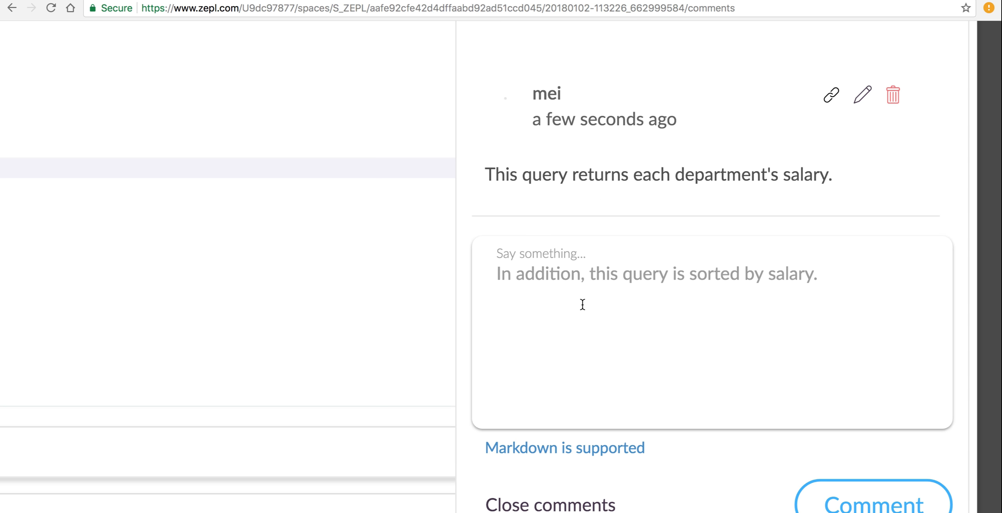
click(826, 504)
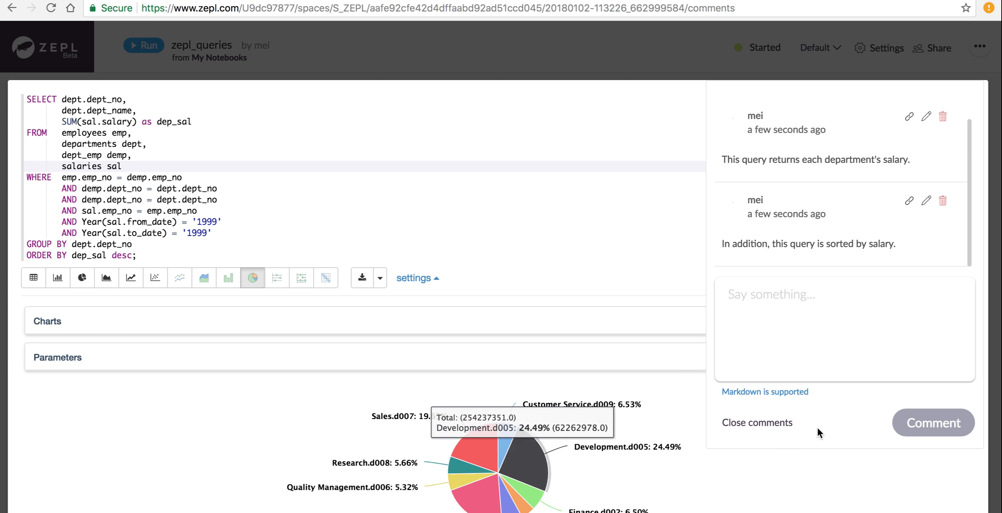
click(779, 430)
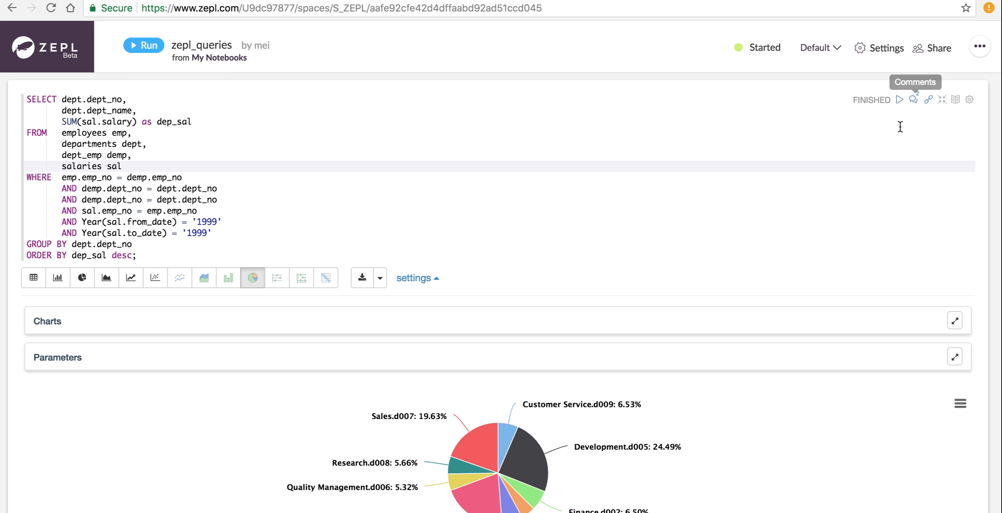
scroll(926, 117, up, 5)
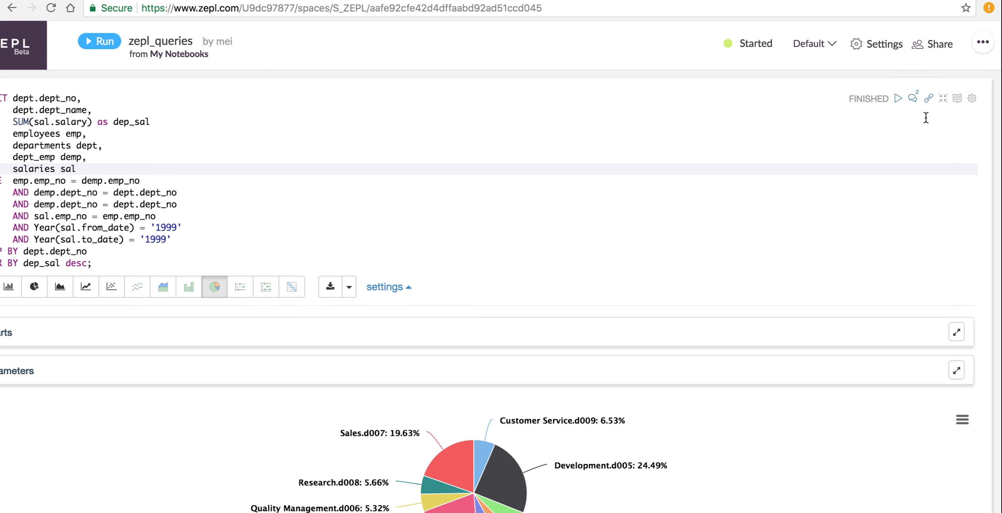
scroll(926, 117, down, 5)
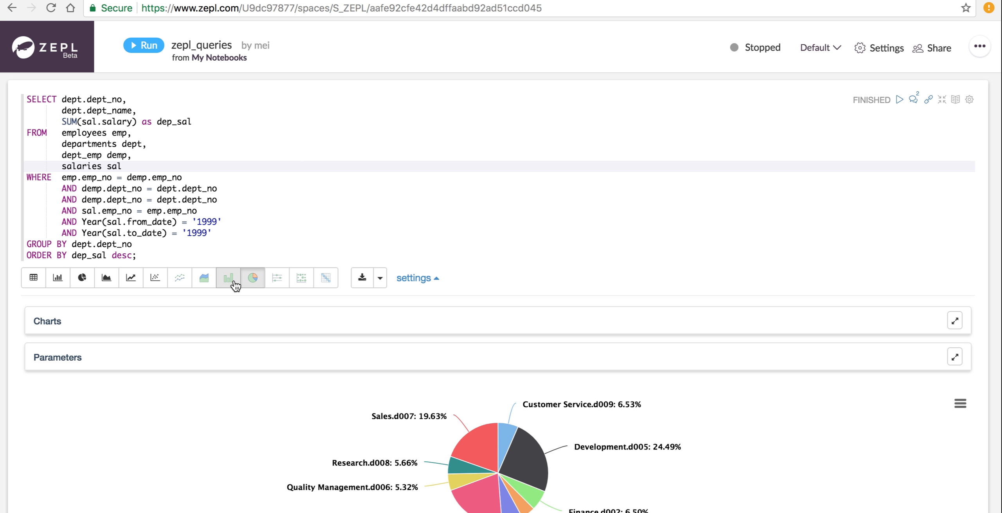
- Display the query results as a column chart with dept_name and dept_no on the xAxis and dep_sal on the yAxis
click(234, 282)
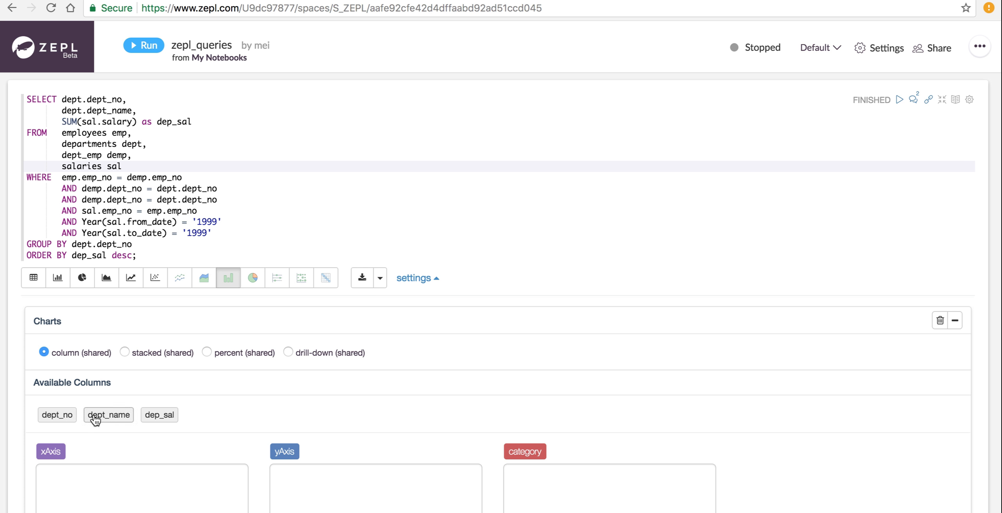
drag(92, 418, 67, 479)
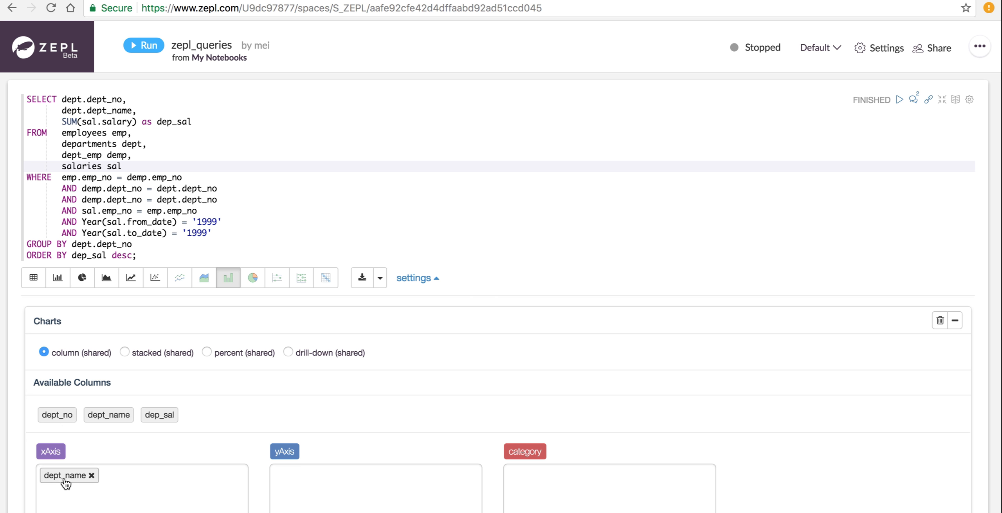
drag(58, 418, 124, 477)
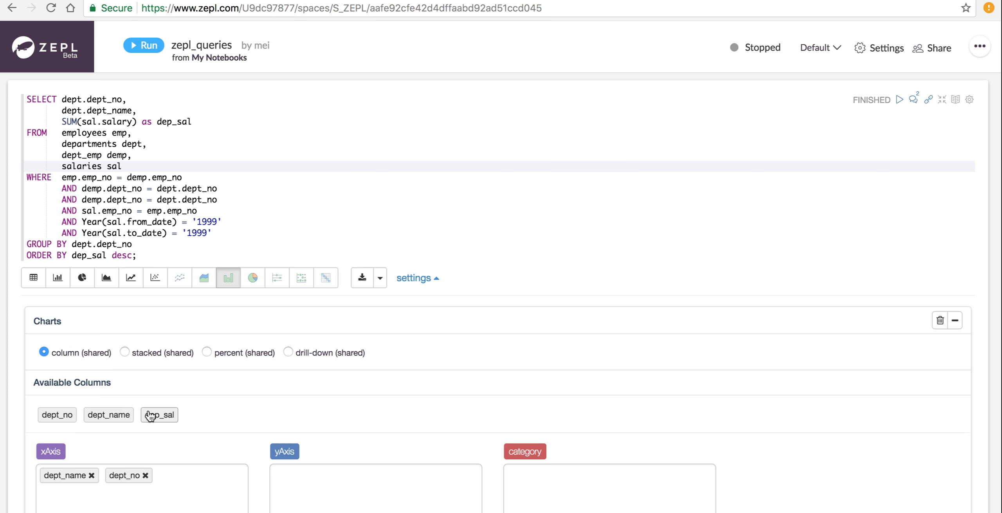
drag(153, 415, 295, 487)
scroll(294, 487, down, 8)
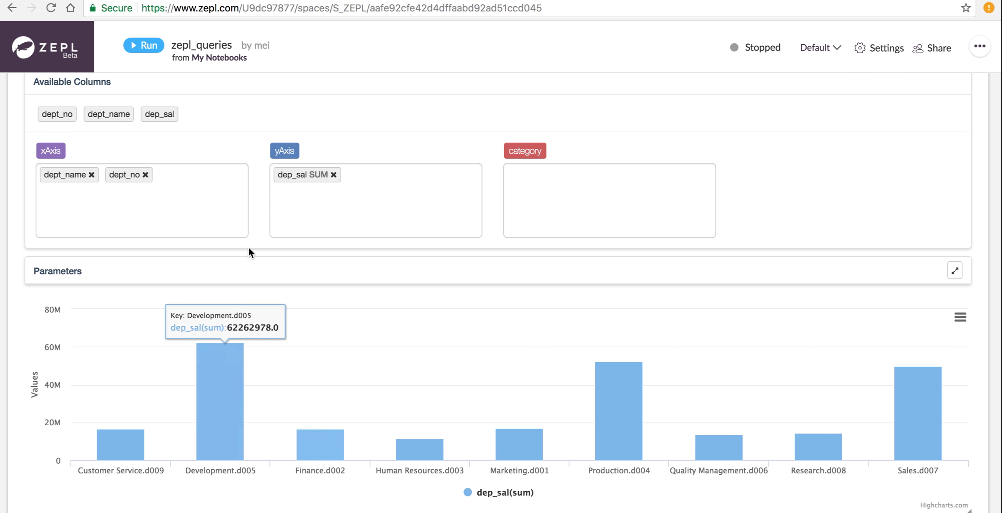
- Inspect individual department bars in the column chart and remove dept_no from its xAxis, keeping dept_name
mouse_move(651, 403)
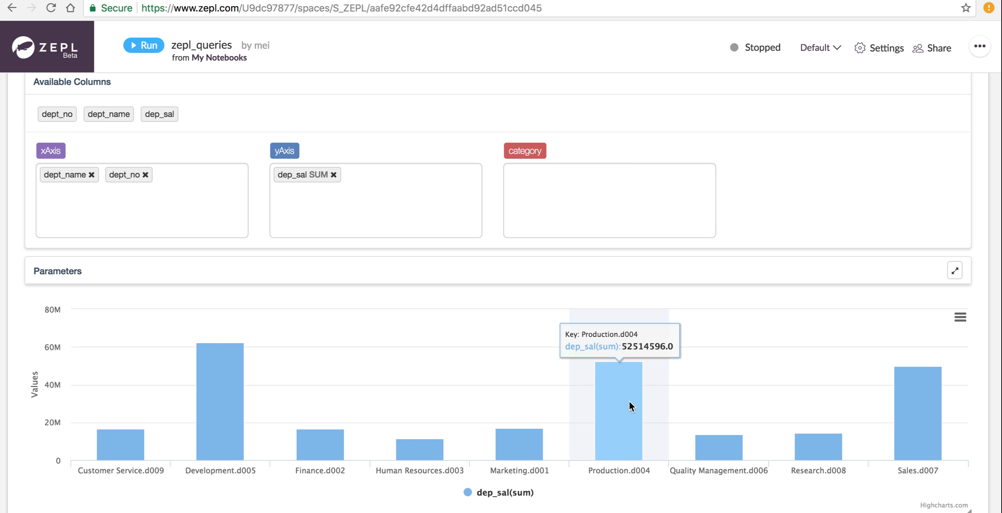
mouse_move(526, 448)
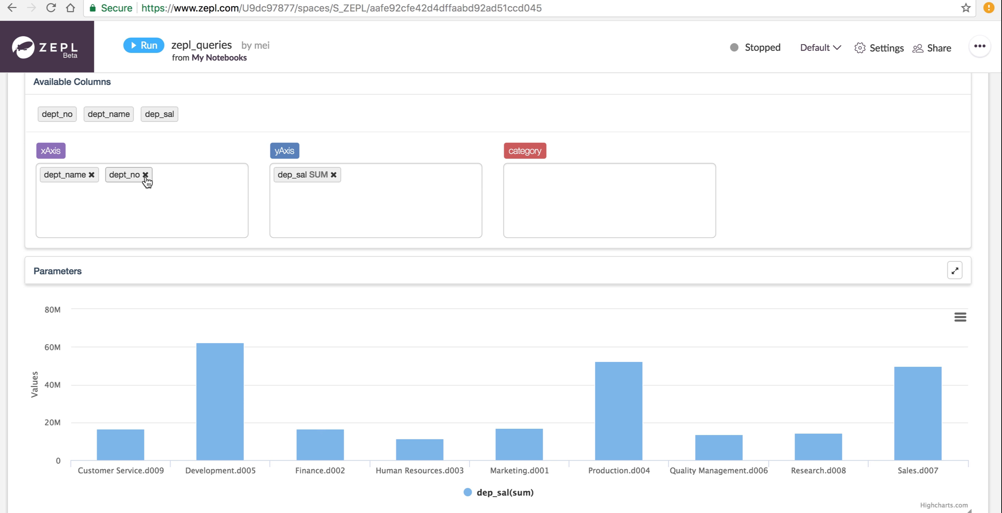
click(145, 175)
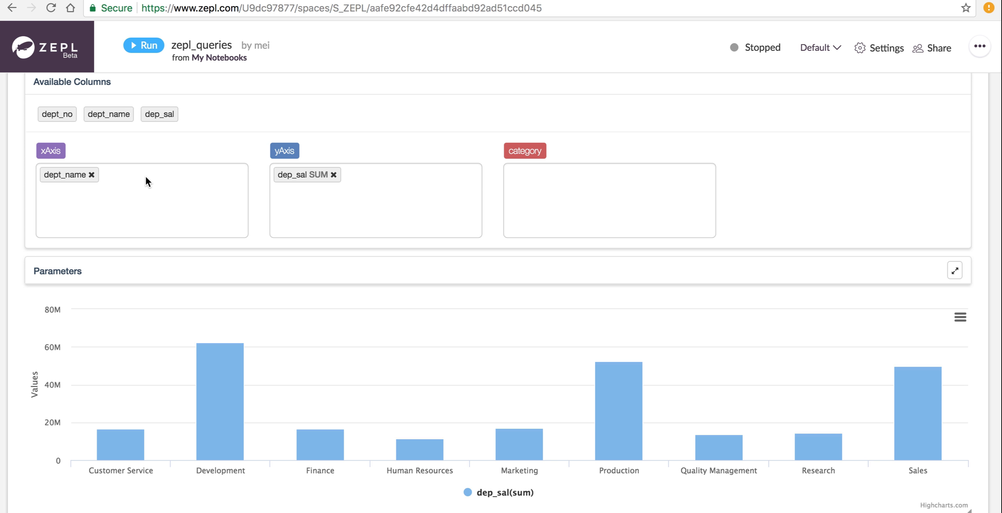
mouse_move(211, 382)
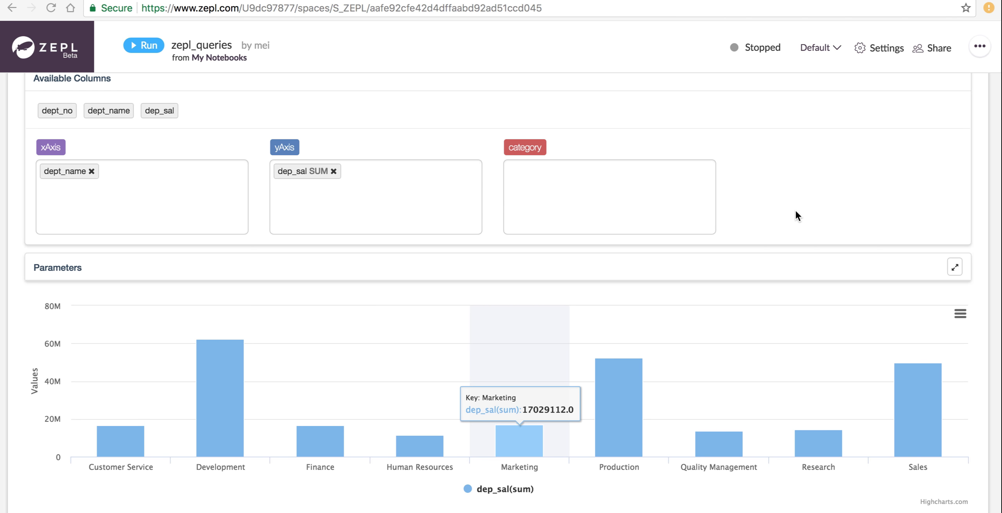
- Switch the query results back to the pie chart of department salaries
scroll(266, 134, up, 4)
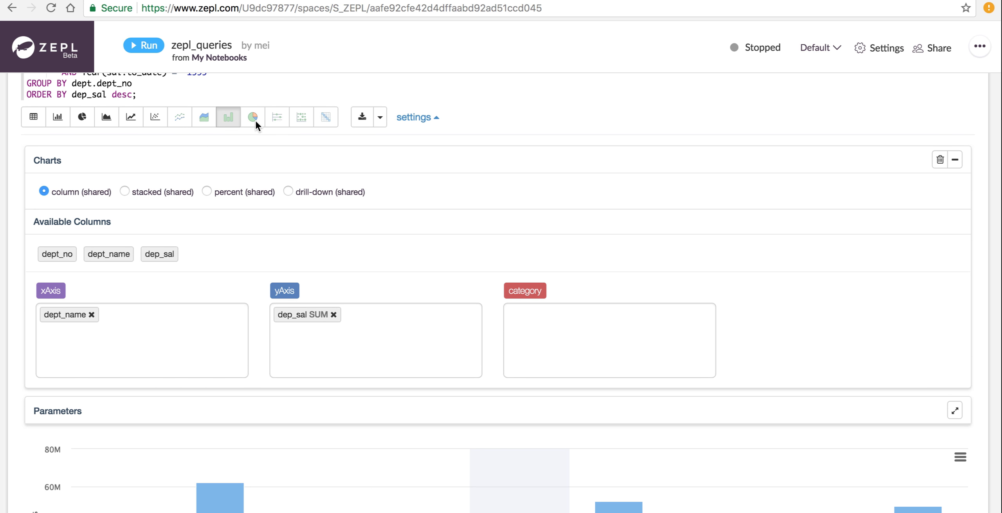
click(253, 117)
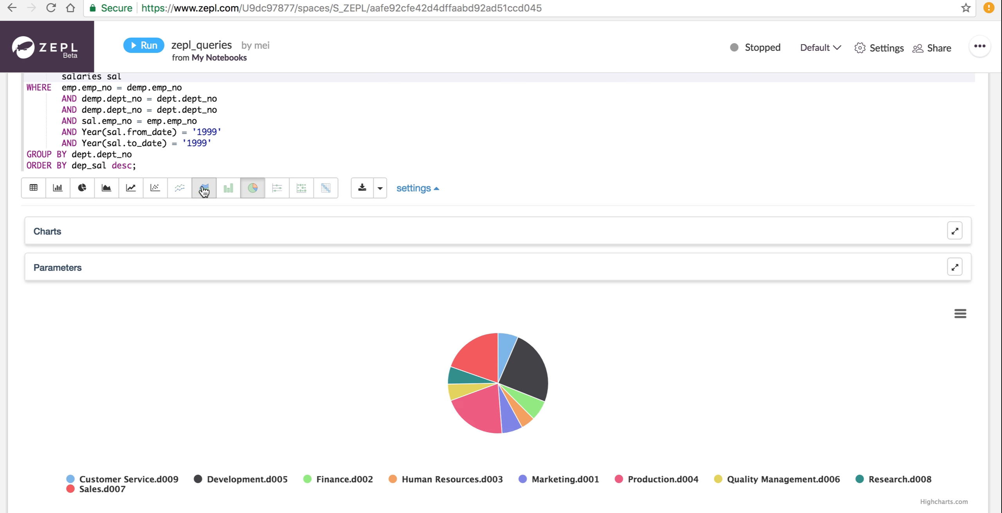
scroll(129, 83, up, 3)
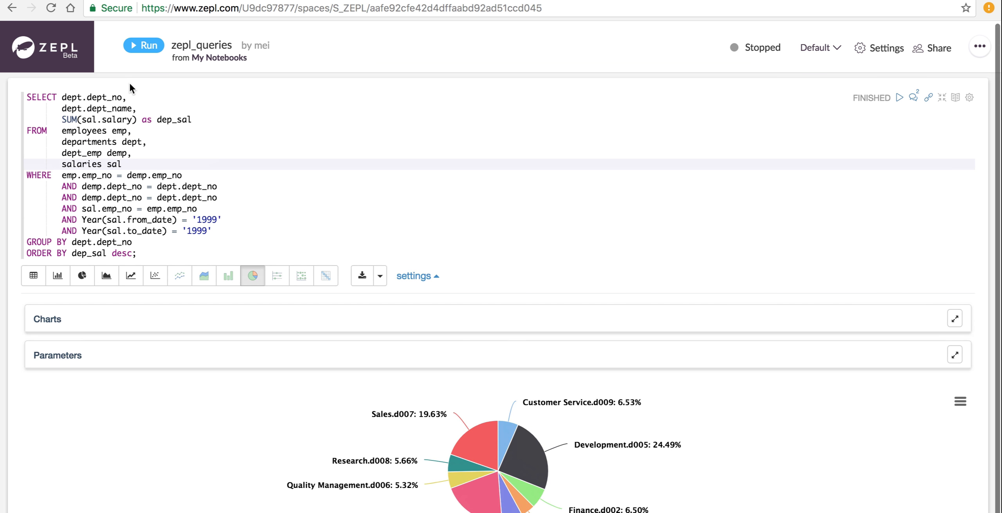